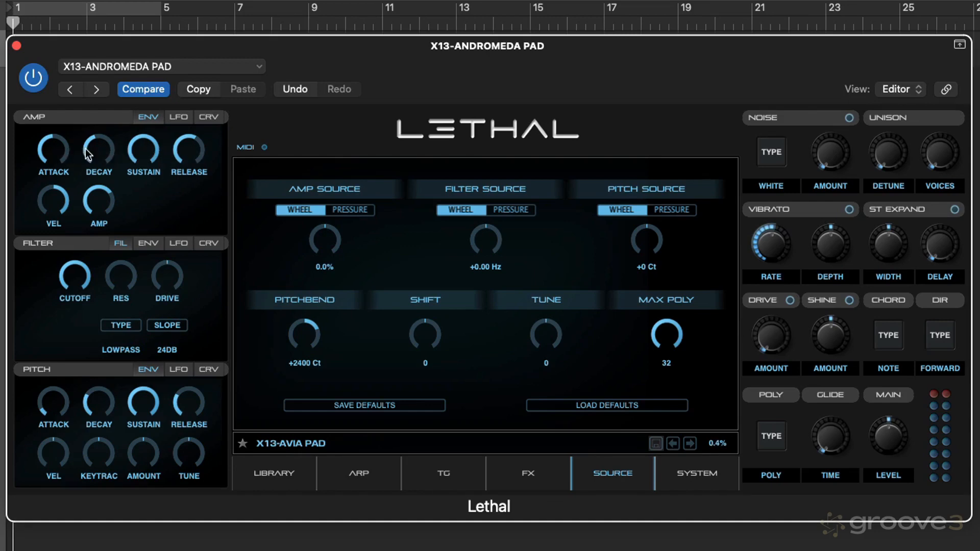
# Sweep the amp envelope's attack between short and long times, and leave it at the shortest setting
pyautogui.moveTo(54, 166); pyautogui.dragTo(62, 196)
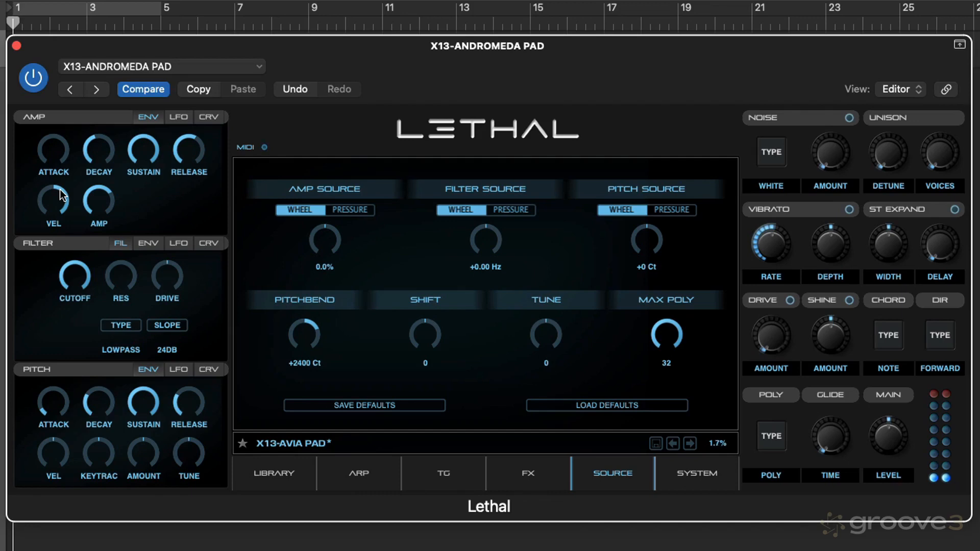
pyautogui.moveTo(60, 159); pyautogui.dragTo(49, 125)
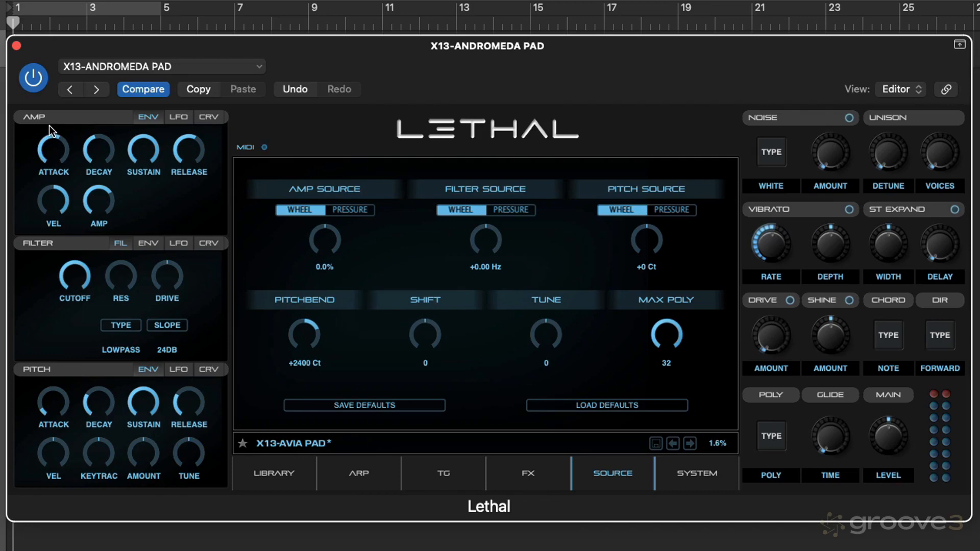
pyautogui.moveTo(48, 151); pyautogui.dragTo(48, 133)
pyautogui.moveTo(59, 138); pyautogui.dragTo(55, 225)
# Lower the amp envelope's sustain and adjust its decay time
pyautogui.moveTo(144, 149)
pyautogui.moveTo(146, 179); pyautogui.dragTo(146, 194)
pyautogui.moveTo(142, 180); pyautogui.dragTo(143, 163)
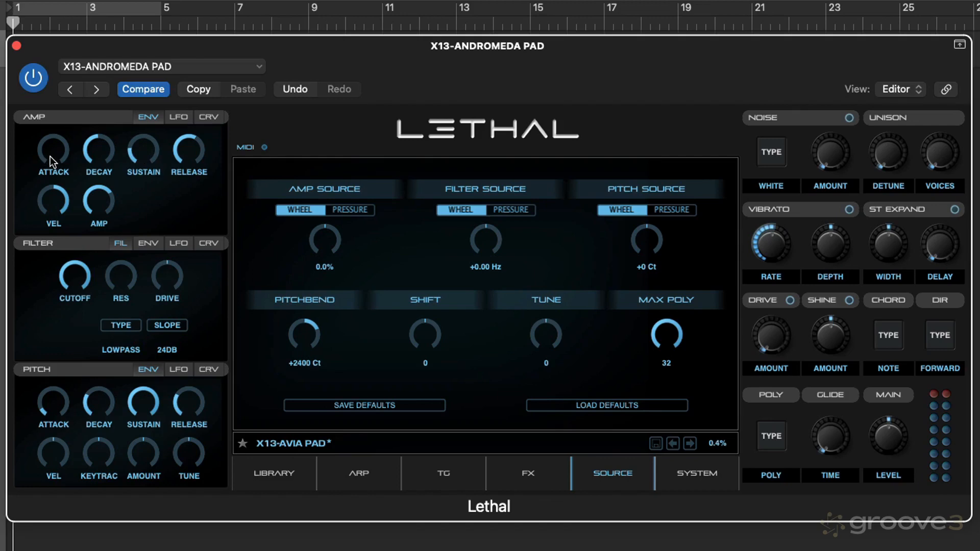
pyautogui.moveTo(93, 146)
pyautogui.mouseDown()
pyautogui.moveTo(90, 128)
pyautogui.moveTo(97, 152)
pyautogui.mouseUp()
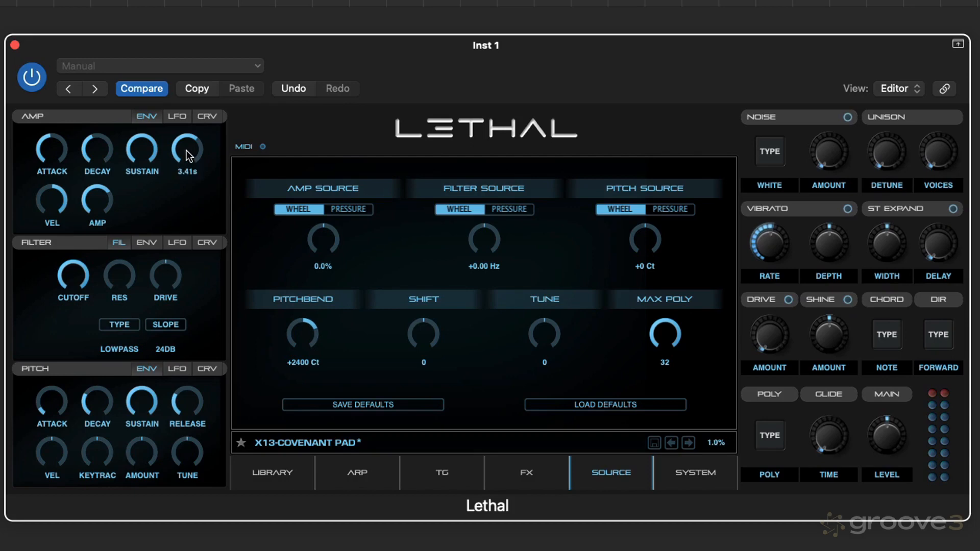
# Shorten the amp envelope's release and attack on X13-Covenant Pad, and show the patch's effects page
pyautogui.moveTo(186, 150); pyautogui.dragTo(196, 232)
pyautogui.moveTo(58, 152); pyautogui.dragTo(82, 265)
pyautogui.click(533, 472)
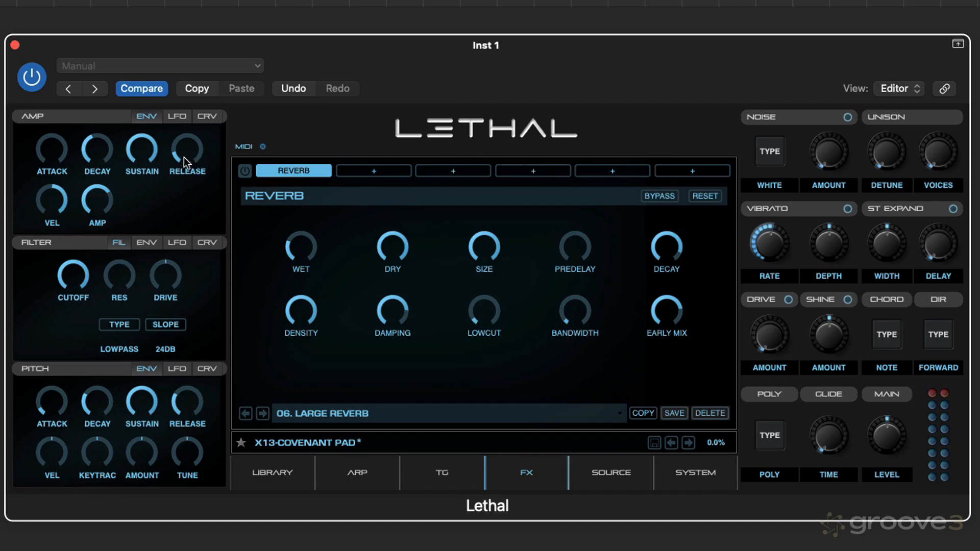
# Lengthen the amp envelope's release and attack, and set its velocity amount to zero
pyautogui.moveTo(188, 152); pyautogui.dragTo(173, 89)
pyautogui.moveTo(189, 159)
pyautogui.mouseDown()
pyautogui.moveTo(187, 121)
pyautogui.moveTo(188, 144)
pyautogui.mouseUp()
pyautogui.moveTo(53, 153); pyautogui.dragTo(51, 92)
pyautogui.rightClick(52, 198)
pyautogui.click(61, 211)
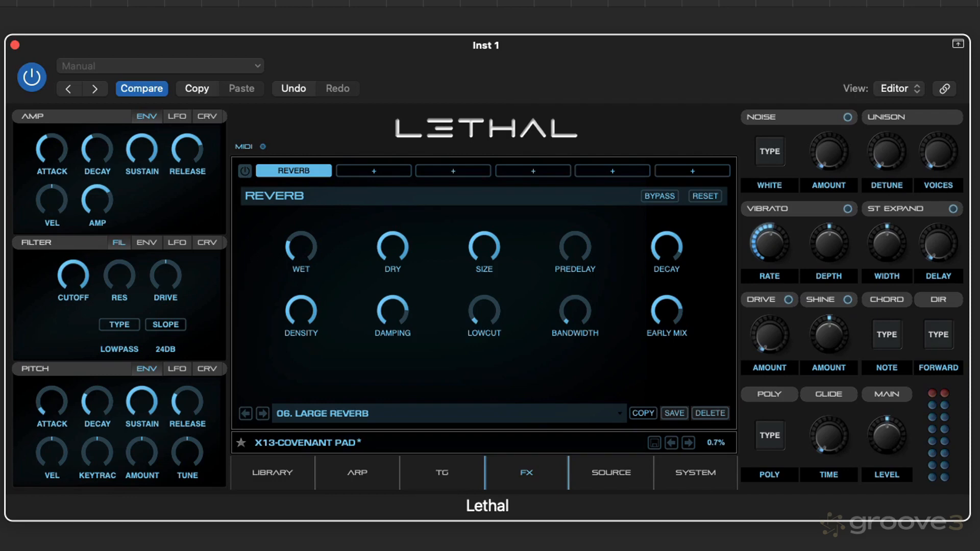
# Shorten the amp attack and release, and sweep the velocity amount to both extremes, leaving it positive
pyautogui.moveTo(49, 149); pyautogui.dragTo(63, 288)
pyautogui.moveTo(187, 155); pyautogui.dragTo(194, 225)
pyautogui.moveTo(51, 201); pyautogui.dragTo(50, 36)
pyautogui.moveTo(47, 204); pyautogui.dragTo(62, 378)
pyautogui.moveTo(49, 202); pyautogui.dragTo(45, 128)
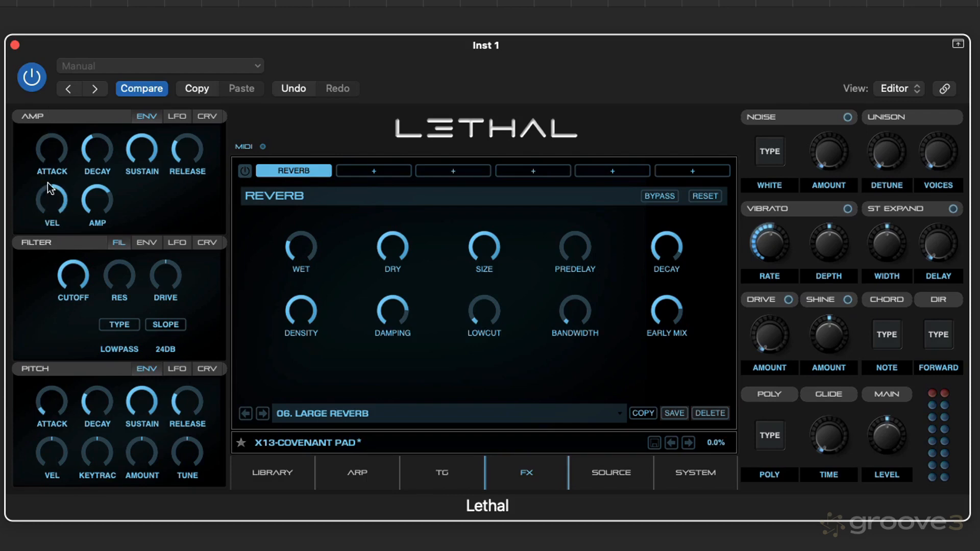
# Adjust the amp level slightly, and raise the amp LFO's amount and rate
pyautogui.moveTo(102, 206)
pyautogui.moveTo(99, 219)
pyautogui.mouseDown()
pyautogui.moveTo(100, 253)
pyautogui.moveTo(102, 194)
pyautogui.moveTo(100, 238)
pyautogui.moveTo(102, 225)
pyautogui.mouseUp()
pyautogui.click(182, 117)
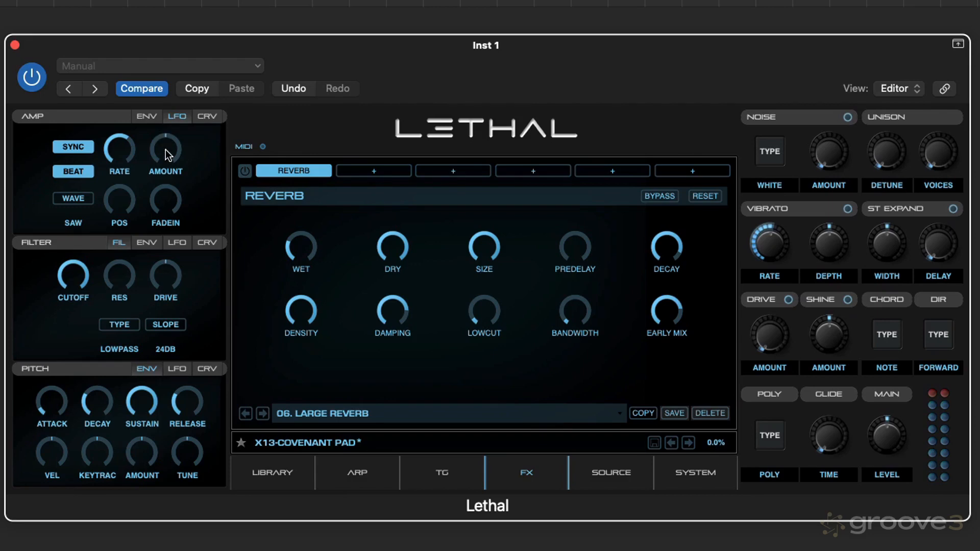
pyautogui.moveTo(166, 151); pyautogui.dragTo(167, 136)
pyautogui.moveTo(168, 142); pyautogui.dragTo(165, 128)
pyautogui.moveTo(127, 156)
pyautogui.mouseDown()
pyautogui.moveTo(125, 136)
pyautogui.moveTo(125, 155)
pyautogui.moveTo(123, 145)
pyautogui.mouseUp()
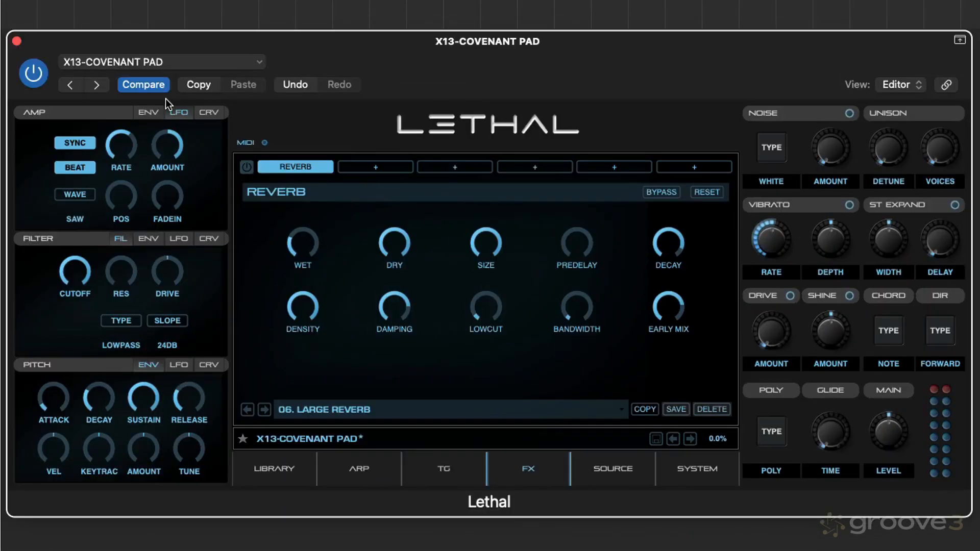
# Turn off sync and beat for the amp LFO and adjust its free-running rate in Hz
pyautogui.click(81, 145)
pyautogui.moveTo(112, 141); pyautogui.dragTo(135, 145)
pyautogui.click(75, 141)
pyautogui.click(76, 167)
pyautogui.click(77, 166)
pyautogui.moveTo(120, 148); pyautogui.dragTo(118, 140)
pyautogui.click(80, 166)
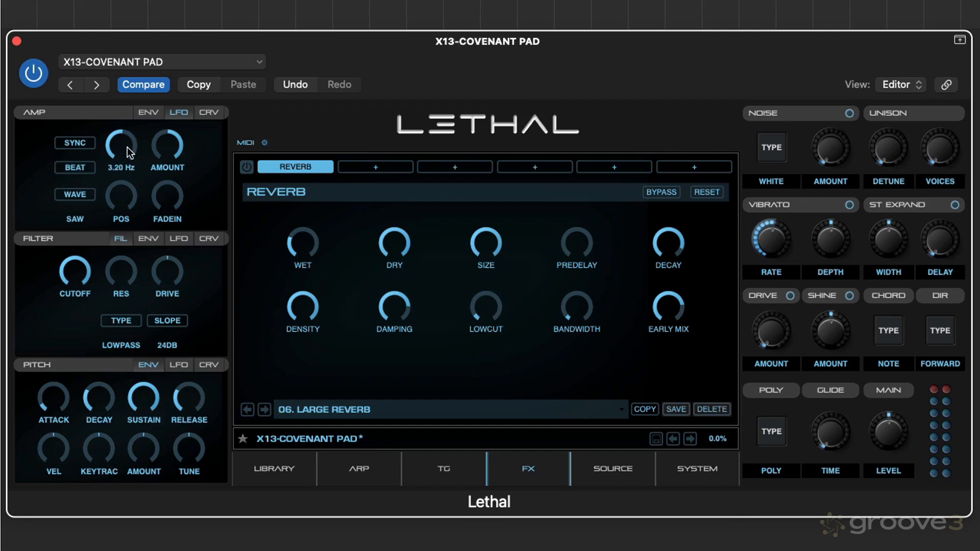
pyautogui.moveTo(125, 153)
pyautogui.mouseDown()
pyautogui.moveTo(133, 192)
pyautogui.moveTo(128, 138)
pyautogui.mouseUp()
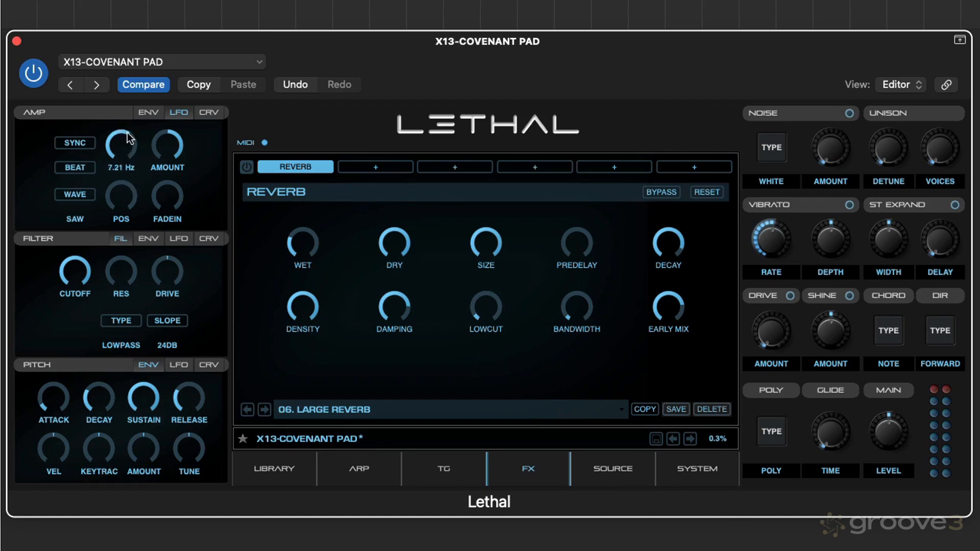
# Cycle the amp LFO through its waveforms, including Exp, Off and Sine, to audition each shape
pyautogui.click(84, 195)
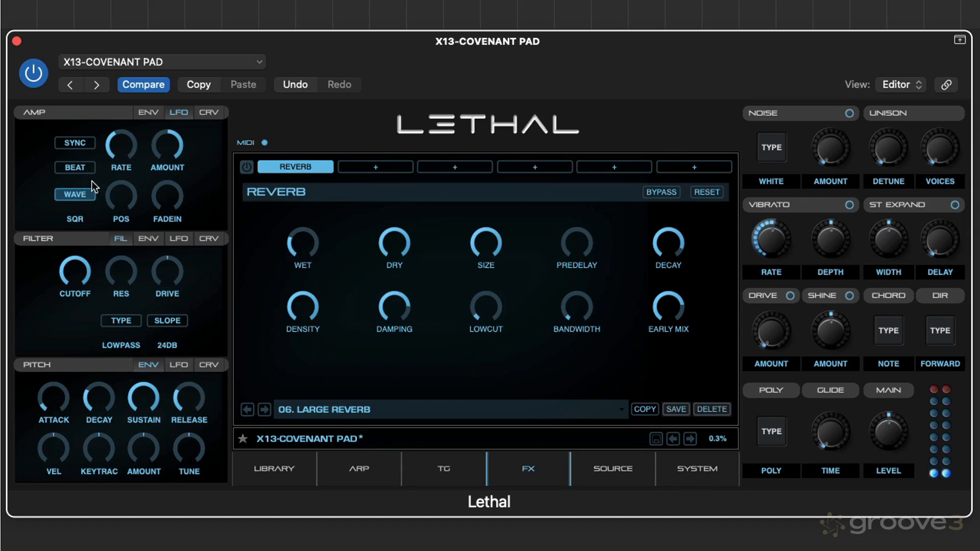
pyautogui.click(75, 195)
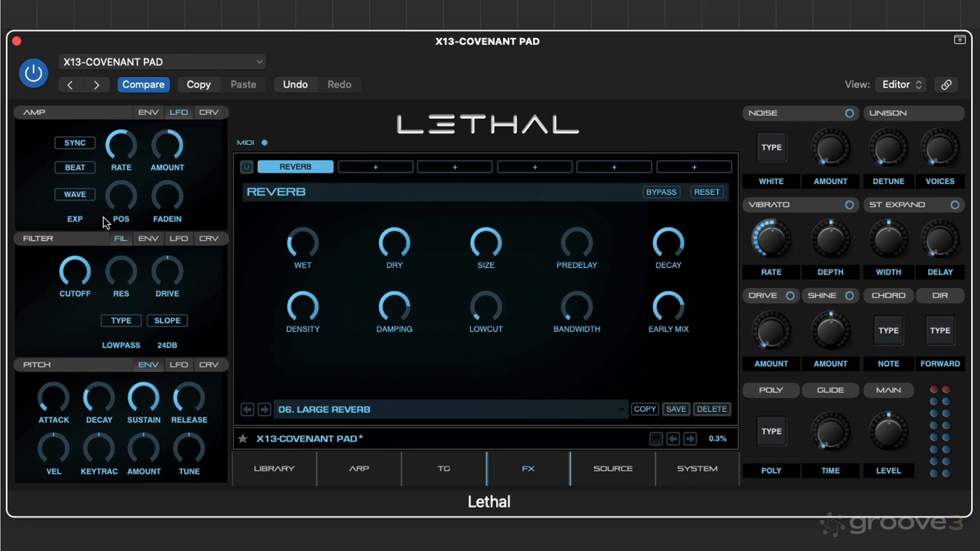
pyautogui.click(72, 194)
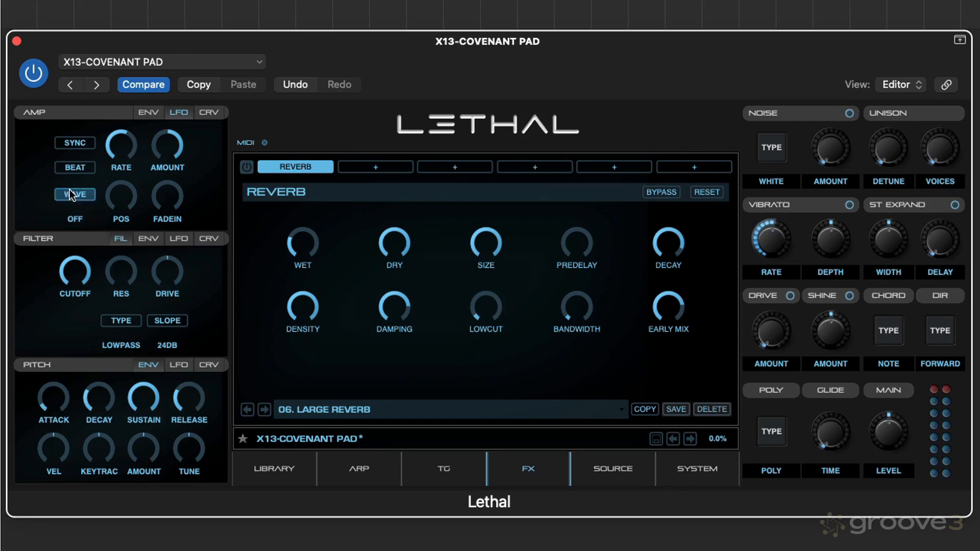
pyautogui.click(77, 196)
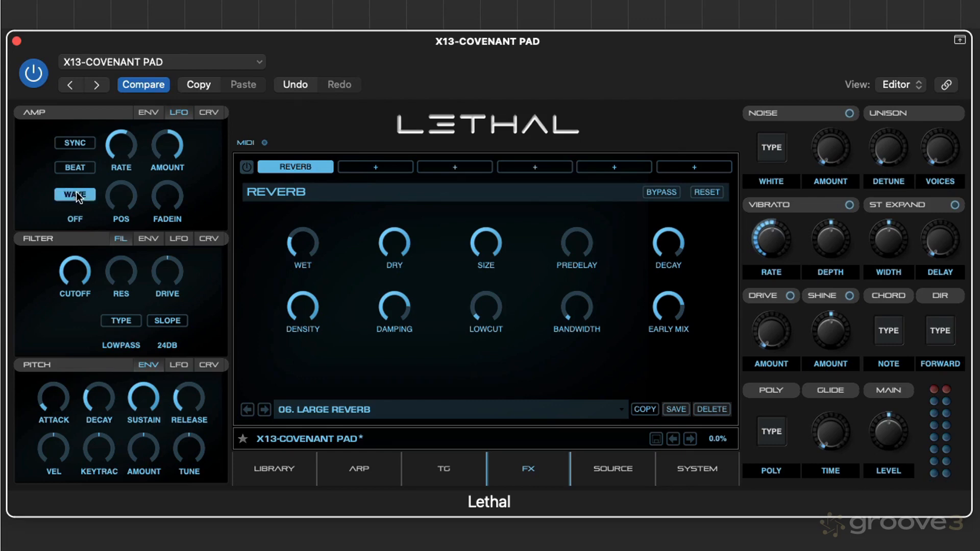
pyautogui.click(78, 195)
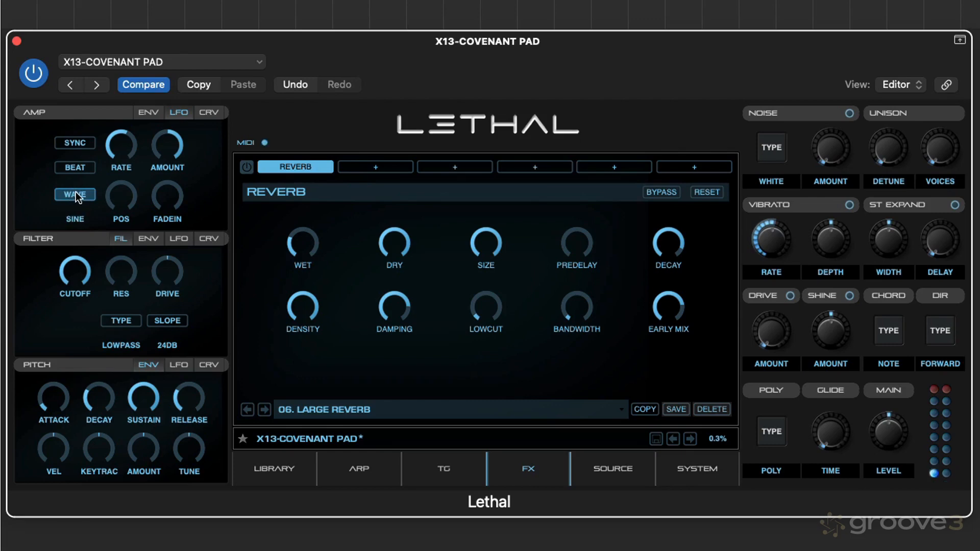
pyautogui.click(78, 195)
pyautogui.click(78, 197)
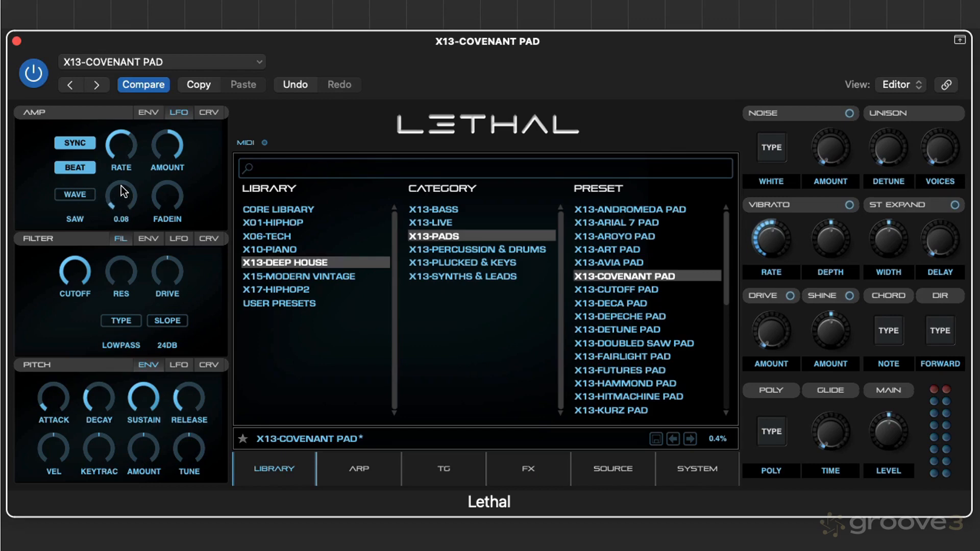
# Raise the amp LFO's position and change its waveform to Sine
pyautogui.moveTo(122, 192); pyautogui.dragTo(131, 205)
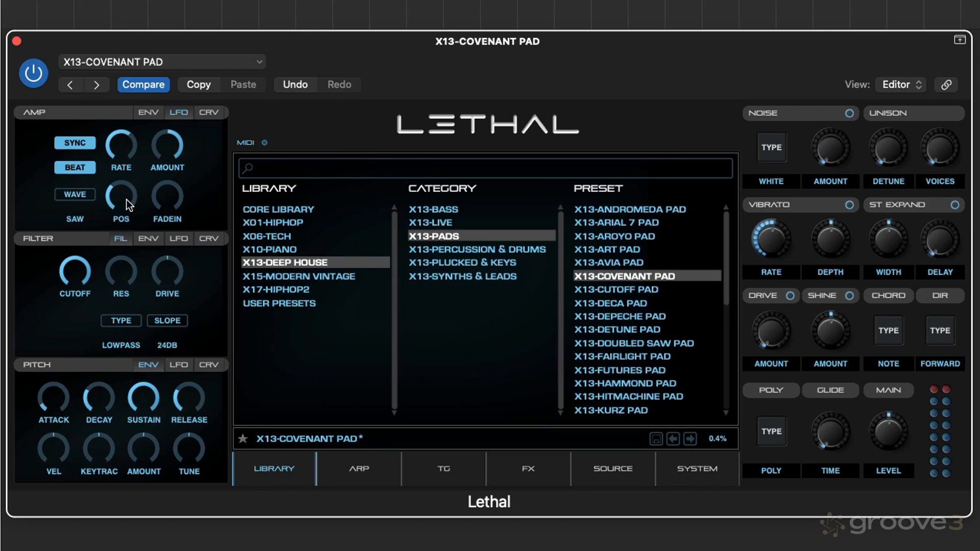
pyautogui.click(85, 202)
pyautogui.click(85, 200)
pyautogui.click(86, 200)
pyautogui.click(87, 199)
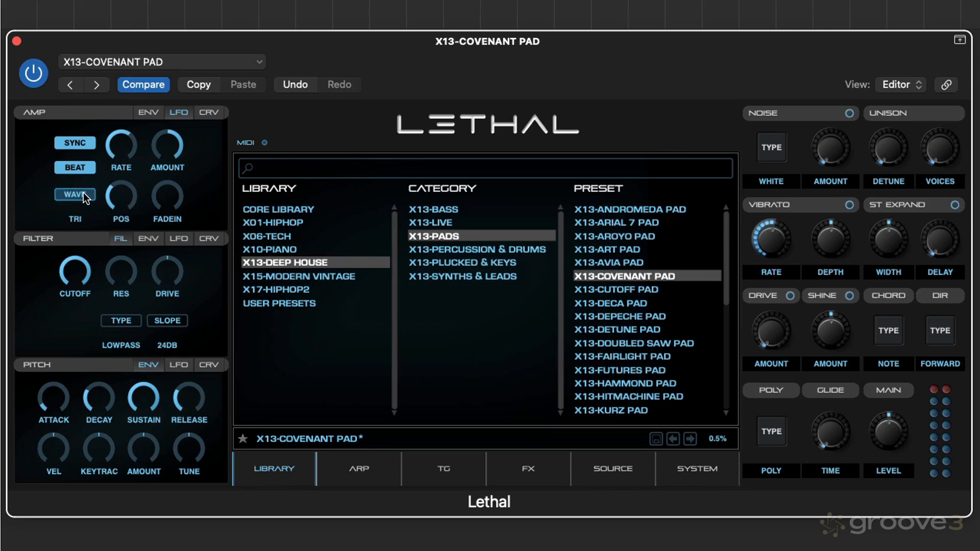
pyautogui.click(83, 193)
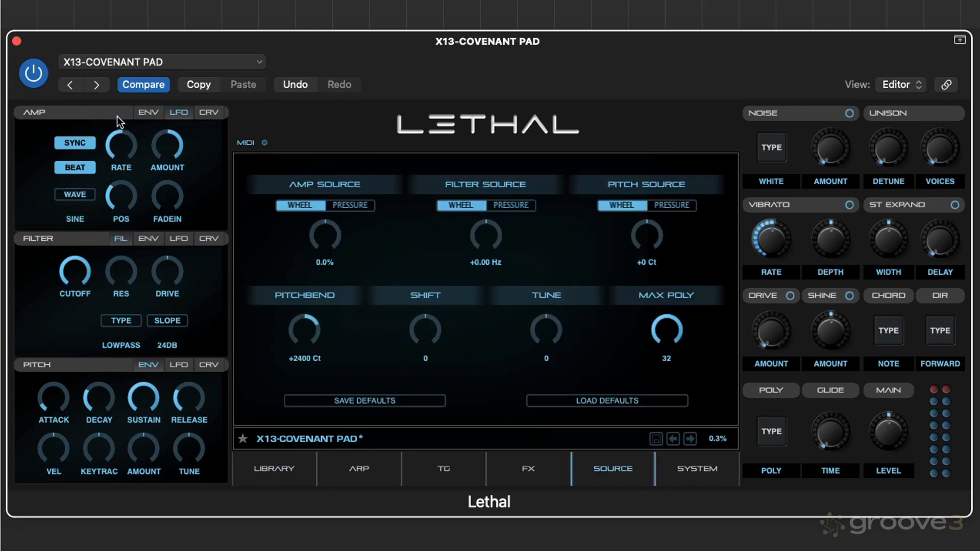
pyautogui.click(148, 112)
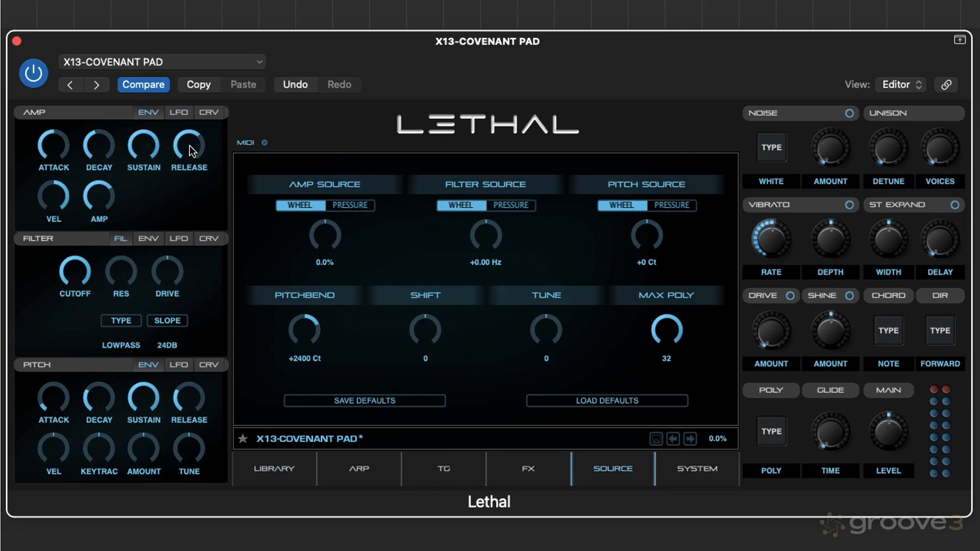
pyautogui.click(181, 112)
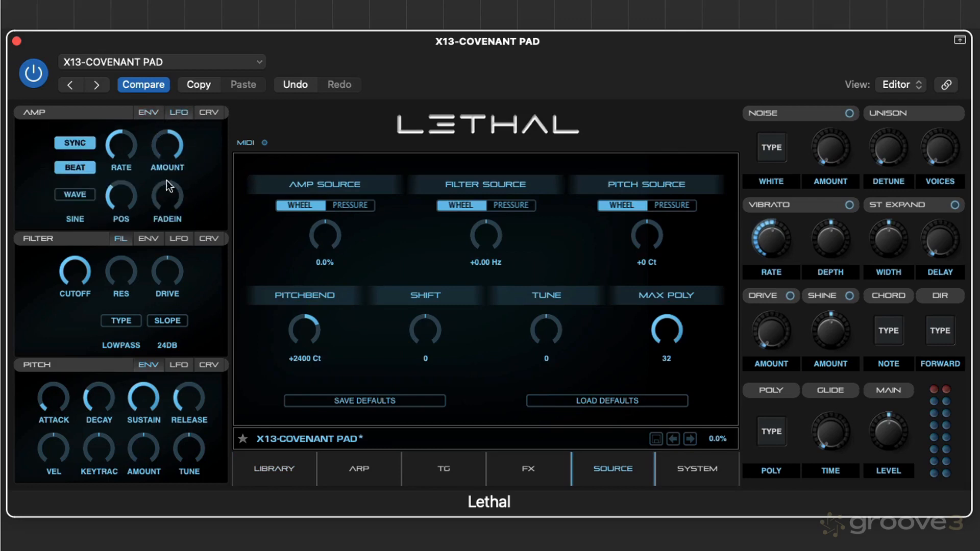
# Readjust the amp LFO's position up and down, and lengthen its fade-in
pyautogui.moveTo(120, 200); pyautogui.dragTo(116, 152)
pyautogui.moveTo(126, 190); pyautogui.dragTo(126, 221)
pyautogui.moveTo(174, 203); pyautogui.dragTo(169, 150)
# Speed up the synced amp LFO rate, lengthen its fade-in beyond 2.68 s, and save the project
pyautogui.rightClick(128, 158)
pyautogui.click(120, 142)
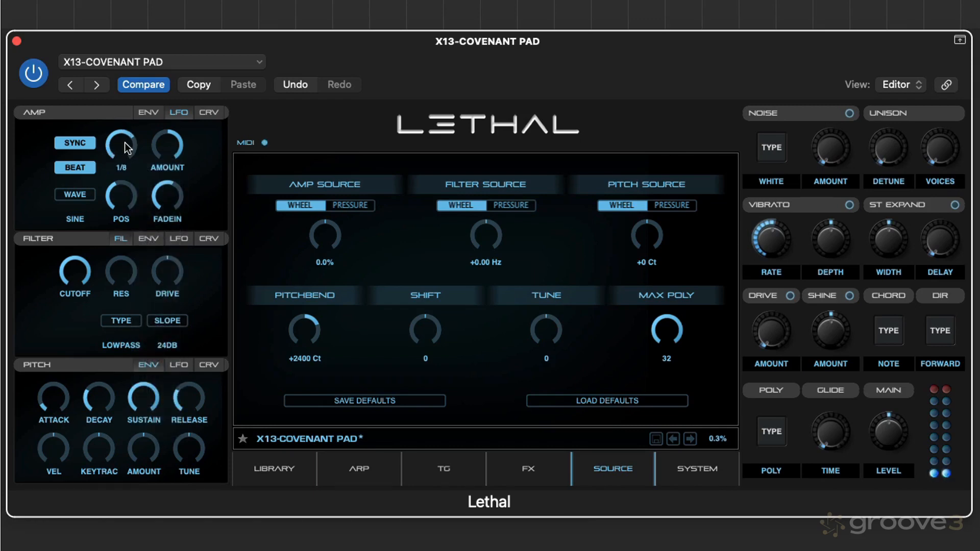
pyautogui.moveTo(164, 193); pyautogui.dragTo(163, 186)
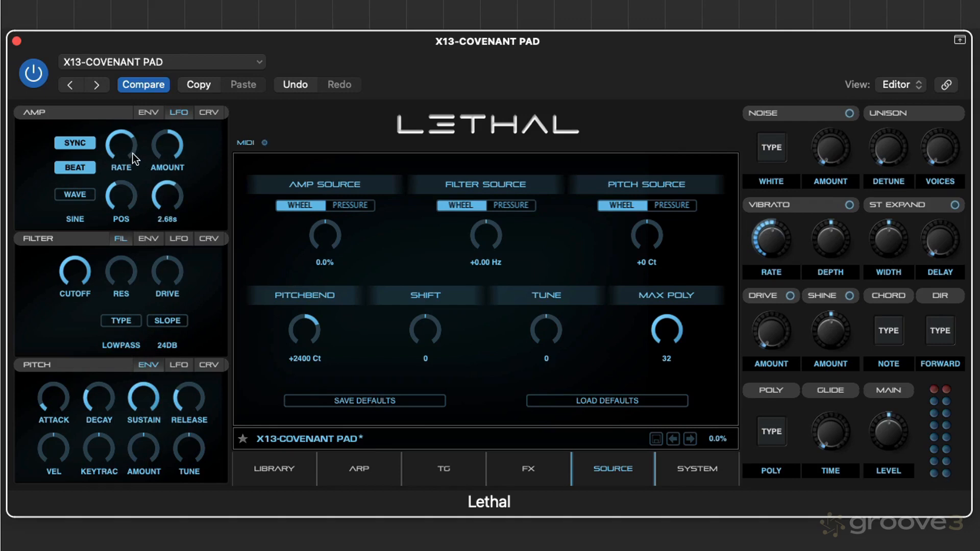
pyautogui.moveTo(131, 152); pyautogui.dragTo(131, 149)
pyautogui.moveTo(171, 198); pyautogui.dragTo(171, 191)
pyautogui.press('super+s')
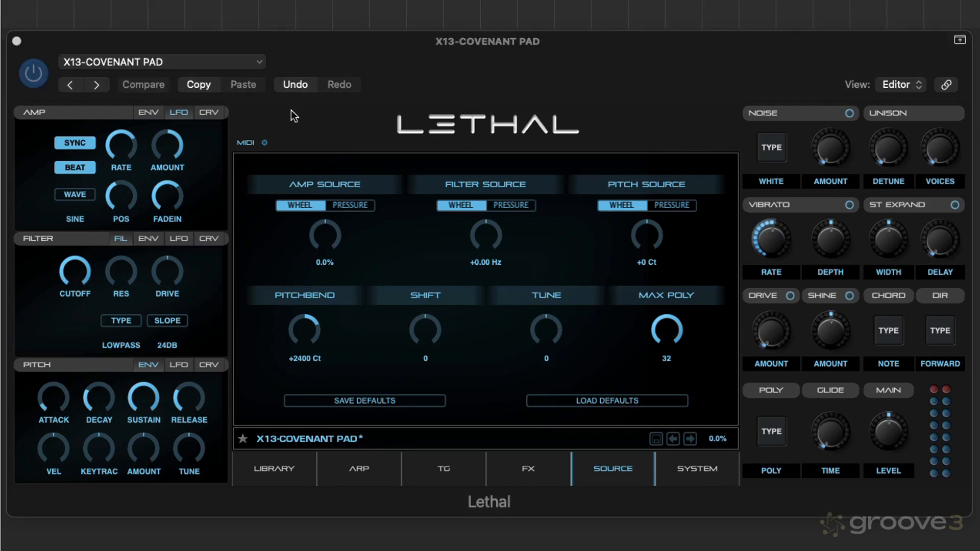
# Set the amp LFO amount to 0.0% and lengthen the amp envelope's attack
pyautogui.click(205, 113)
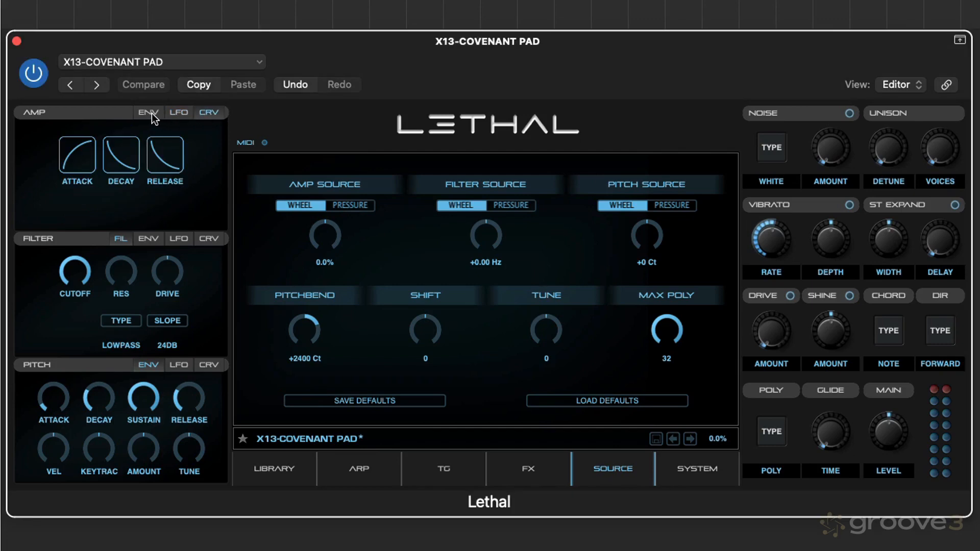
pyautogui.click(182, 113)
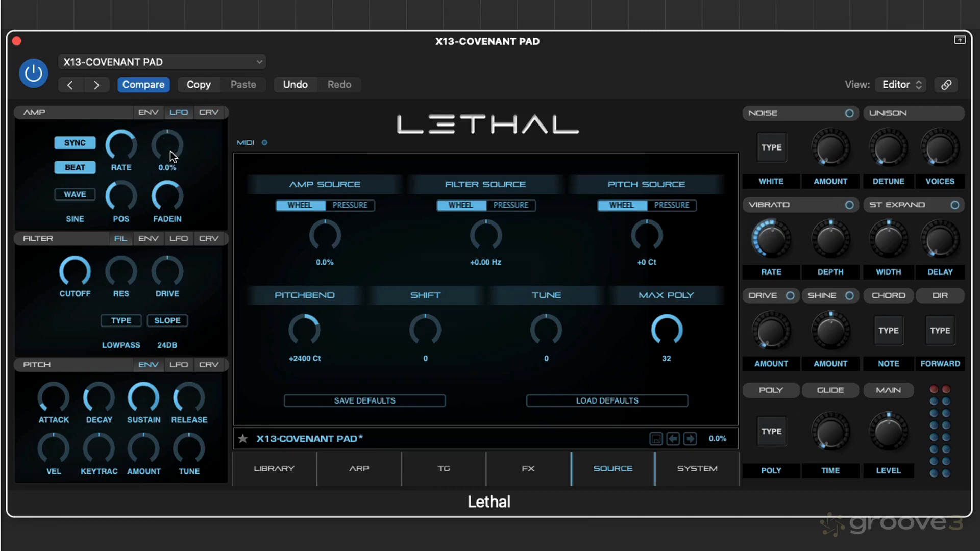
pyautogui.click(155, 114)
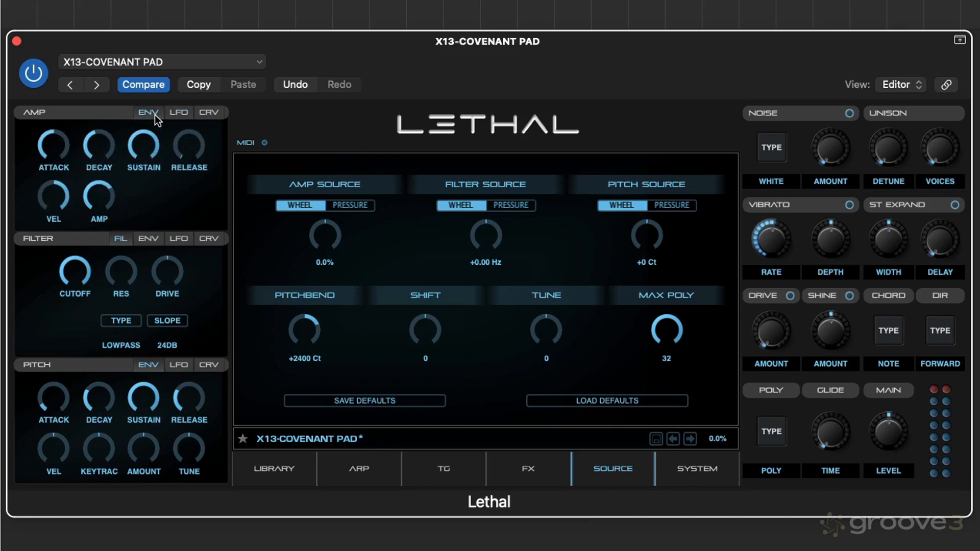
pyautogui.moveTo(54, 152); pyautogui.dragTo(51, 128)
# Try both extremes of the amp attack curve, and leave it bowed upward
pyautogui.click(208, 113)
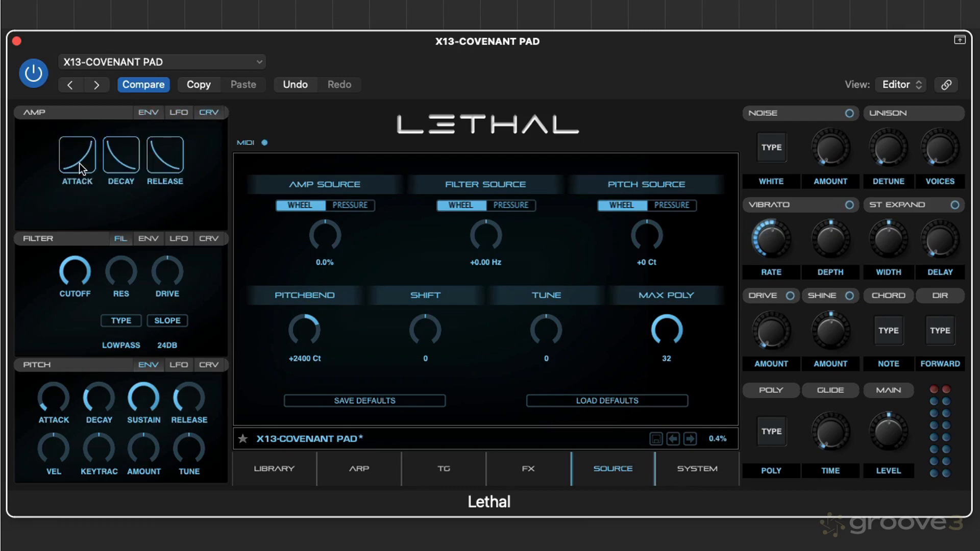
pyautogui.moveTo(83, 163); pyautogui.dragTo(66, 45)
pyautogui.moveTo(85, 139); pyautogui.dragTo(90, 251)
pyautogui.moveTo(83, 156); pyautogui.dragTo(73, 132)
# Set the amp envelope's sustain to 0% and lengthen its decay
pyautogui.click(152, 112)
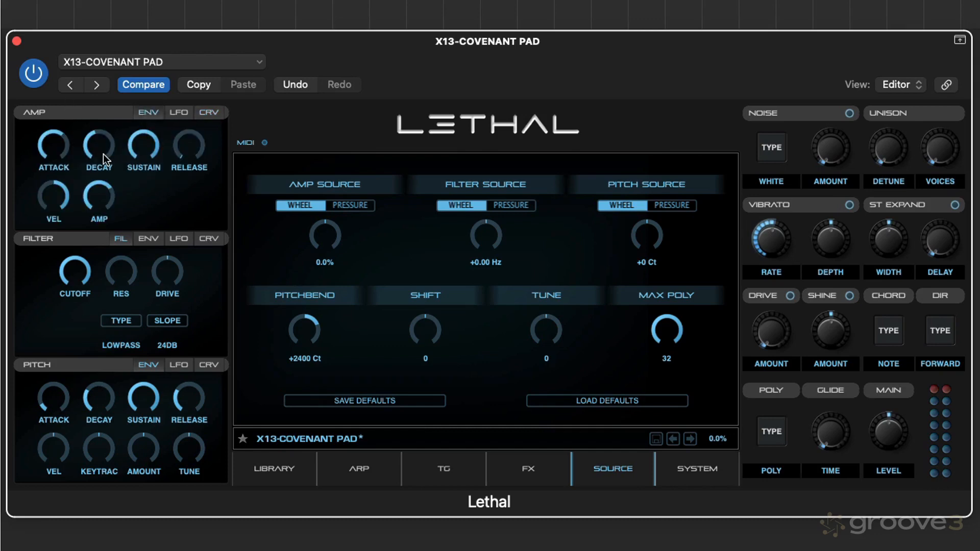
pyautogui.moveTo(148, 153); pyautogui.dragTo(145, 406)
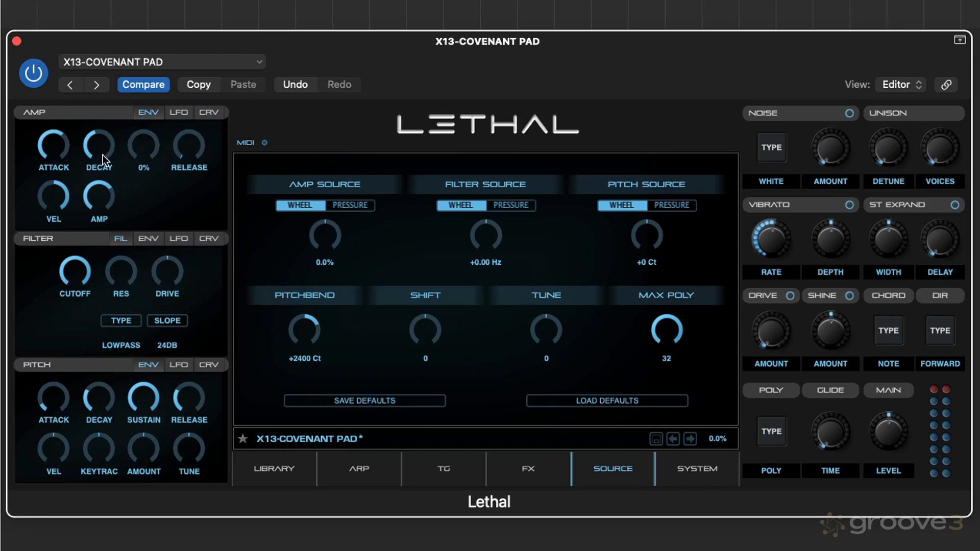
pyautogui.moveTo(106, 162); pyautogui.dragTo(103, 136)
# Bend the amp decay curve outward and back to an inward, concave shape
pyautogui.click(209, 112)
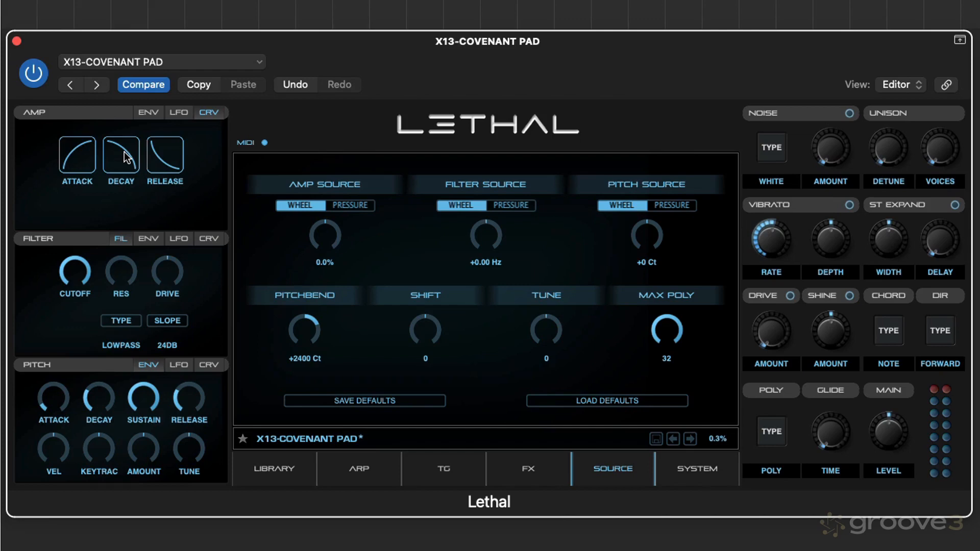
pyautogui.moveTo(127, 157); pyautogui.dragTo(114, 197)
# Lengthen the amp envelope's release and bend its release curve outward into a convex shape
pyautogui.click(149, 111)
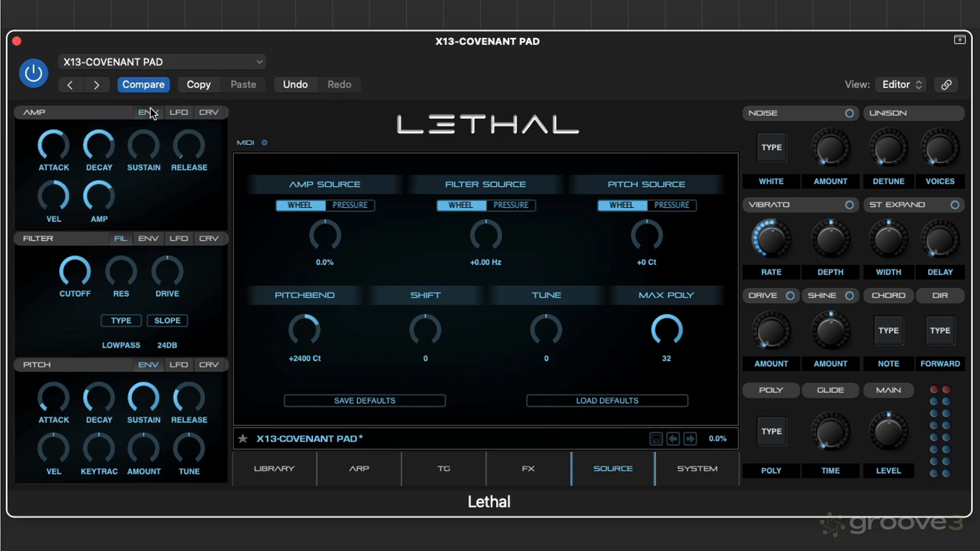
pyautogui.click(209, 112)
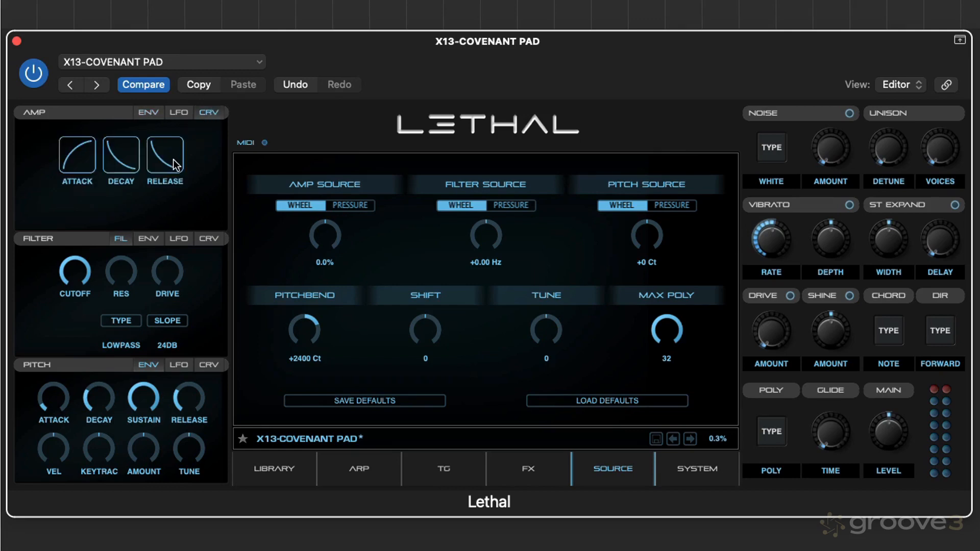
pyautogui.moveTo(173, 159); pyautogui.dragTo(182, 80)
pyautogui.click(153, 112)
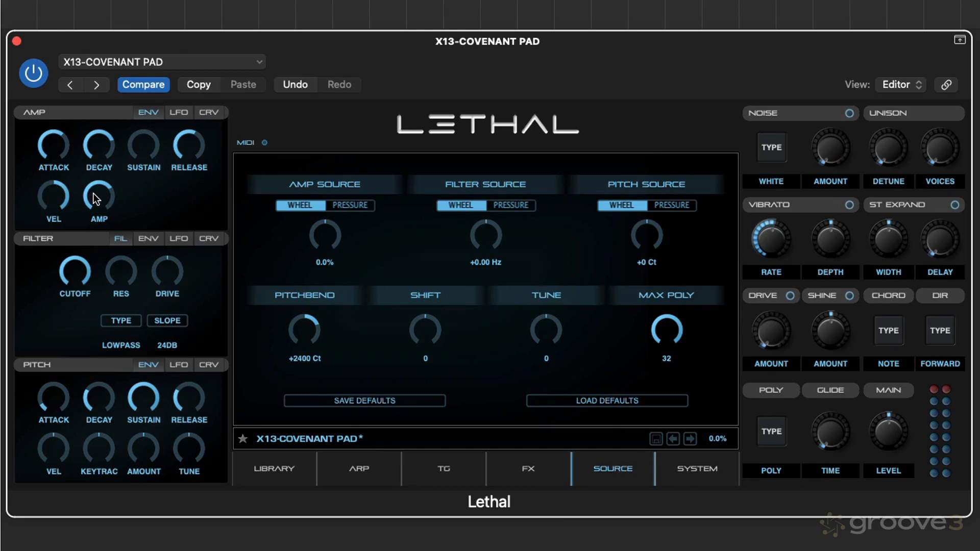
# Review the amp LFO's beat, rate, amount and waveform controls and the amp envelope curves
pyautogui.click(176, 112)
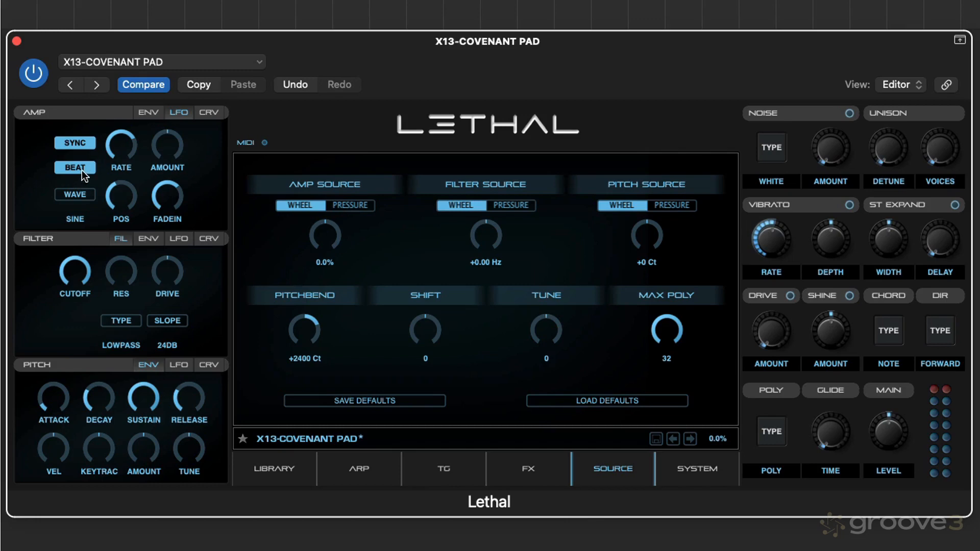
pyautogui.click(82, 168)
pyautogui.moveTo(127, 157)
pyautogui.moveTo(173, 145)
pyautogui.mouseDown()
pyautogui.moveTo(161, 94)
pyautogui.moveTo(164, 198)
pyautogui.moveTo(167, 149)
pyautogui.mouseUp()
pyautogui.click(76, 194)
pyautogui.click(193, 110)
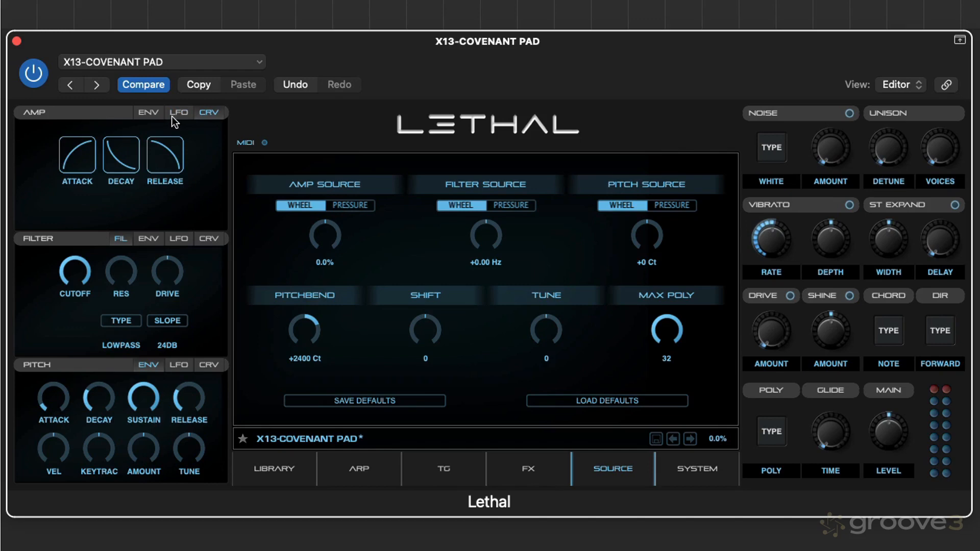